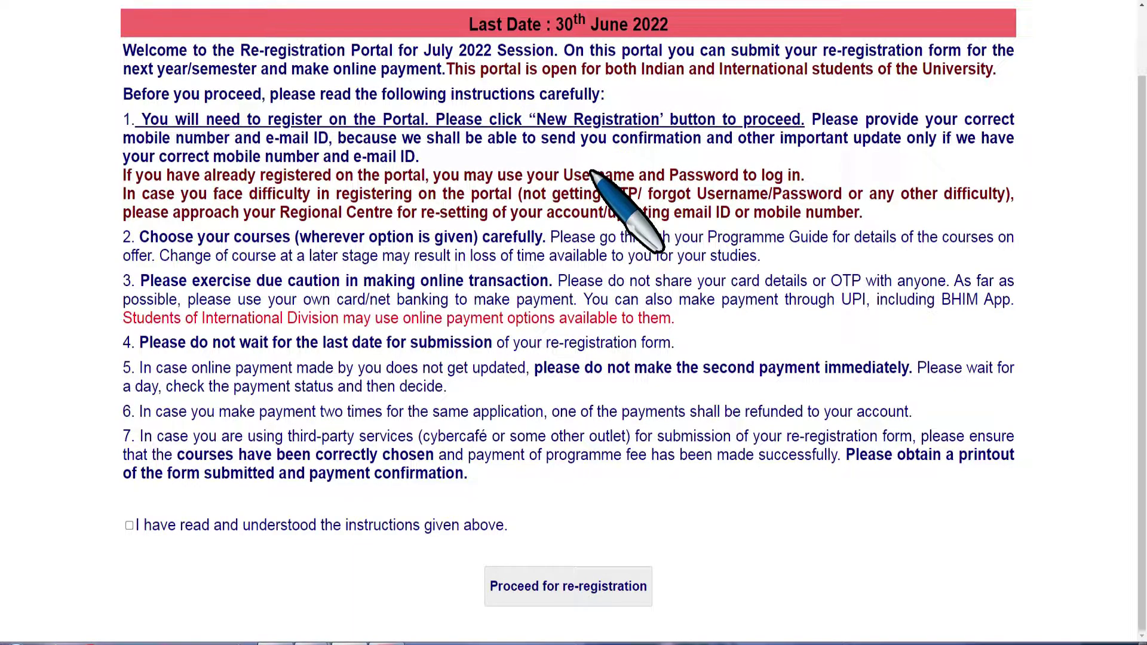
Go through the July 2022 re-registration instructions and continue to the student Sign In page
mouse_move(366, 3)
left_mouse_down()
mouse_move(439, 14)
mouse_move(461, 2)
left_mouse_up()
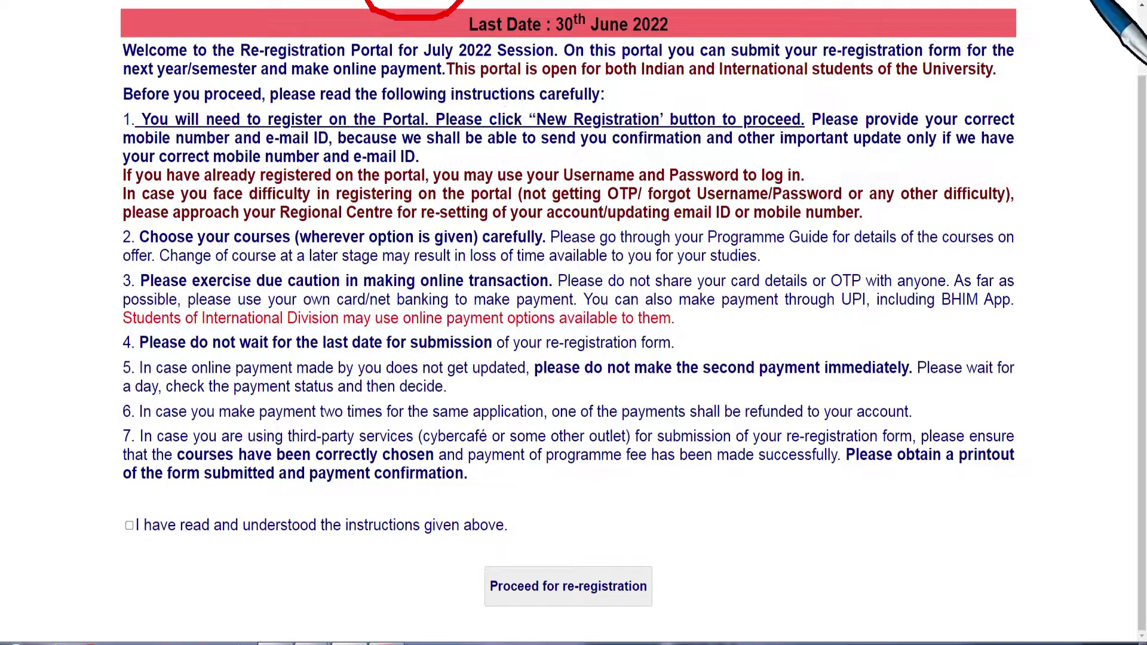
left_click_drag(741, 13, 595, 1)
mouse_move(456, 2)
left_mouse_down()
mouse_move(445, 30)
mouse_move(717, 63)
mouse_move(726, 3)
left_mouse_up()
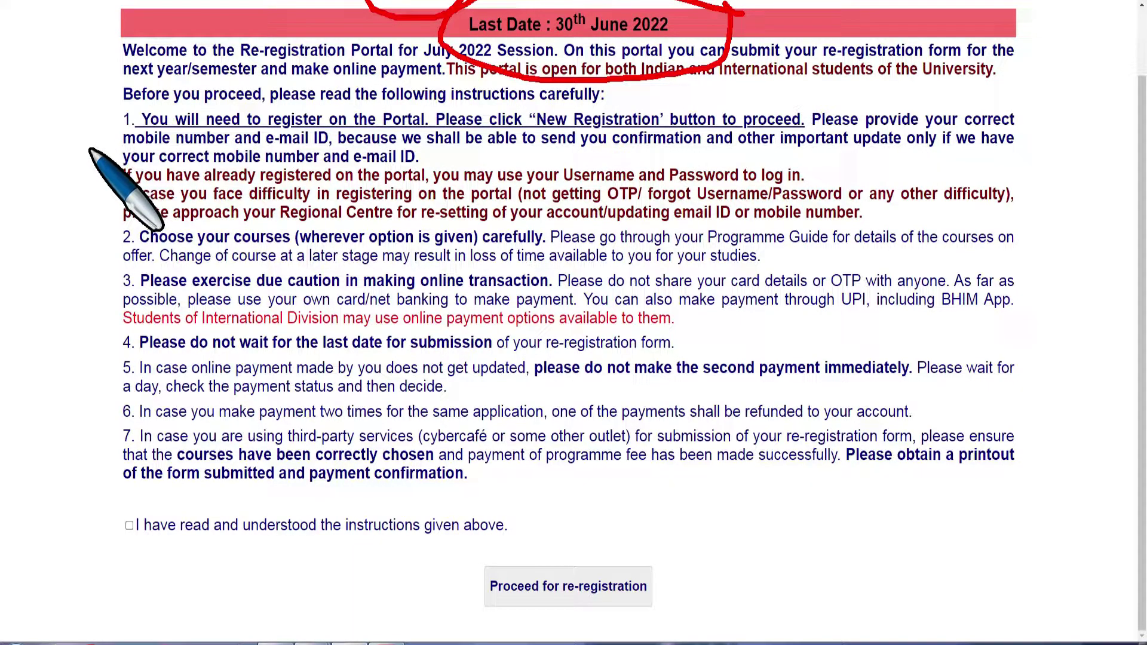
key("ctrl+z")
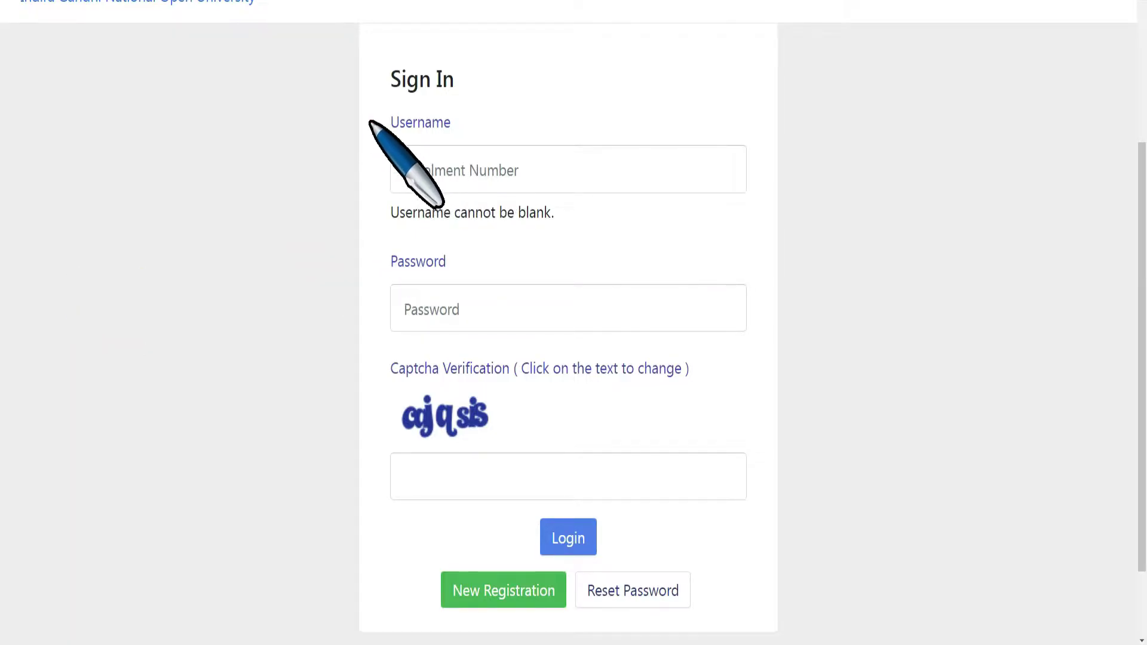
Open the Student Registration Form using New Registration on the Sign In page
mouse_move(376, 116)
left_mouse_down()
mouse_move(441, 113)
mouse_move(435, 103)
left_mouse_up()
left_click_drag(370, 264, 507, 218)
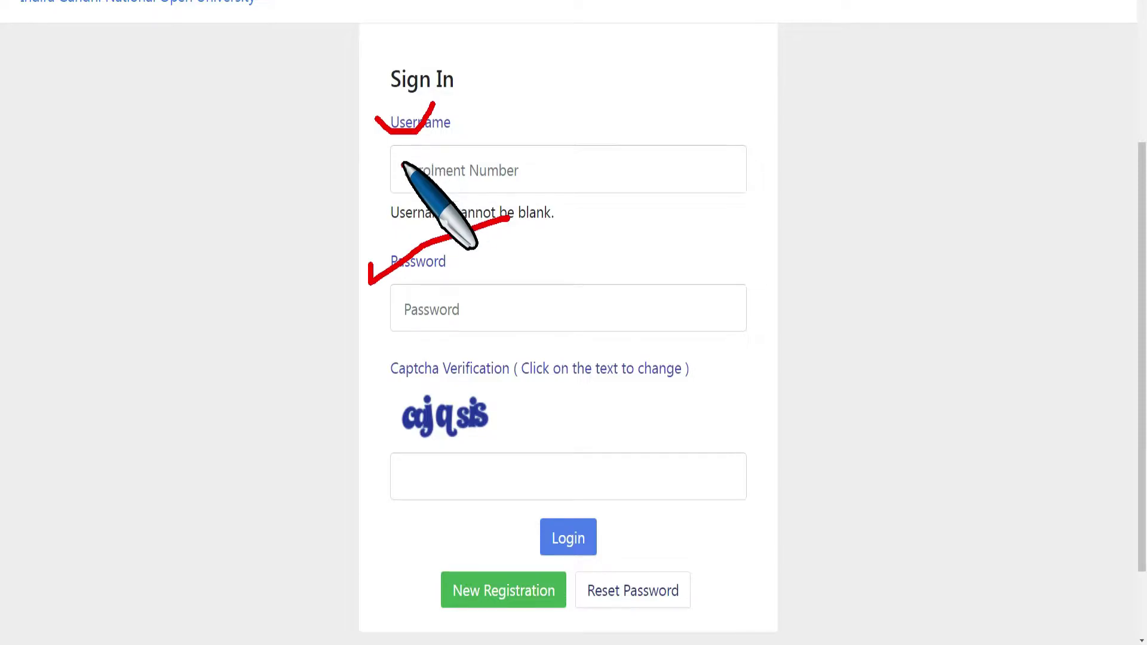
mouse_move(400, 544)
left_mouse_down()
mouse_move(433, 627)
mouse_move(587, 624)
mouse_move(550, 525)
mouse_move(403, 546)
left_mouse_up()
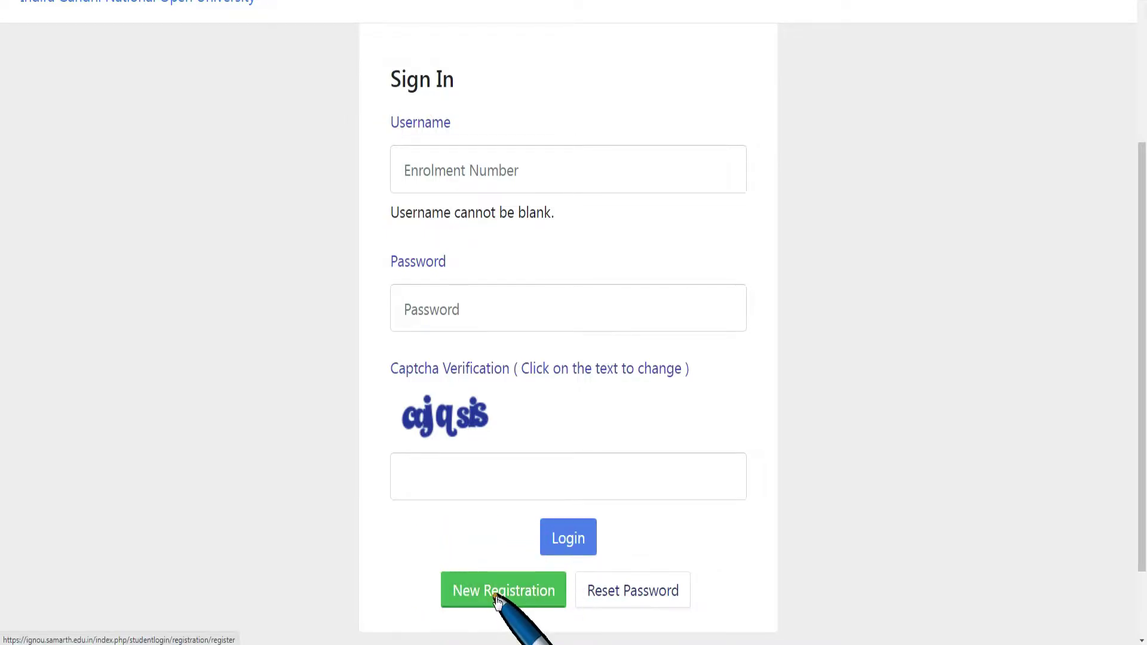
left_click(477, 591)
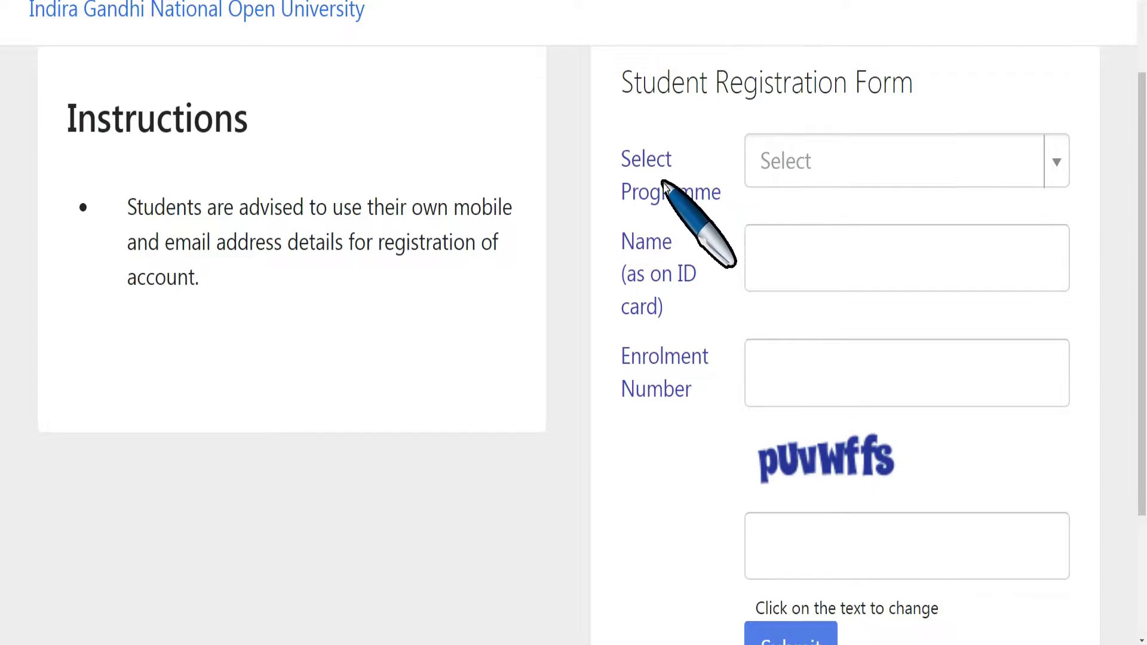
Choose BAG : BACHELOR OF ARTS (ODL) from the registration form's programme list
left_click(1062, 160)
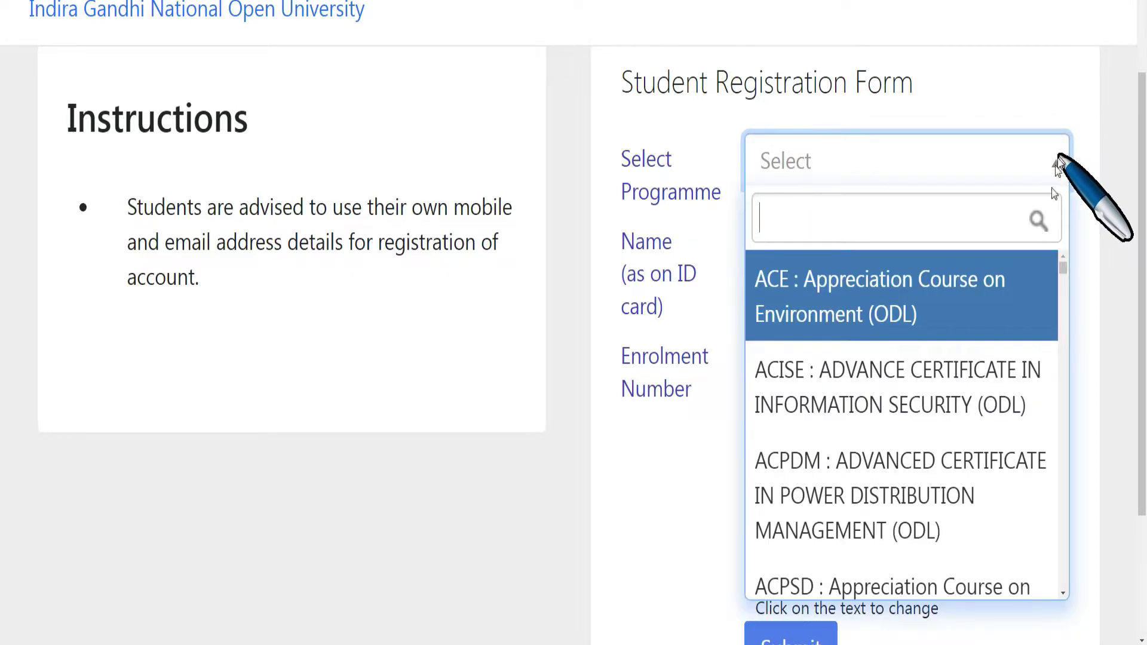
scroll(860, 230, "down", 3)
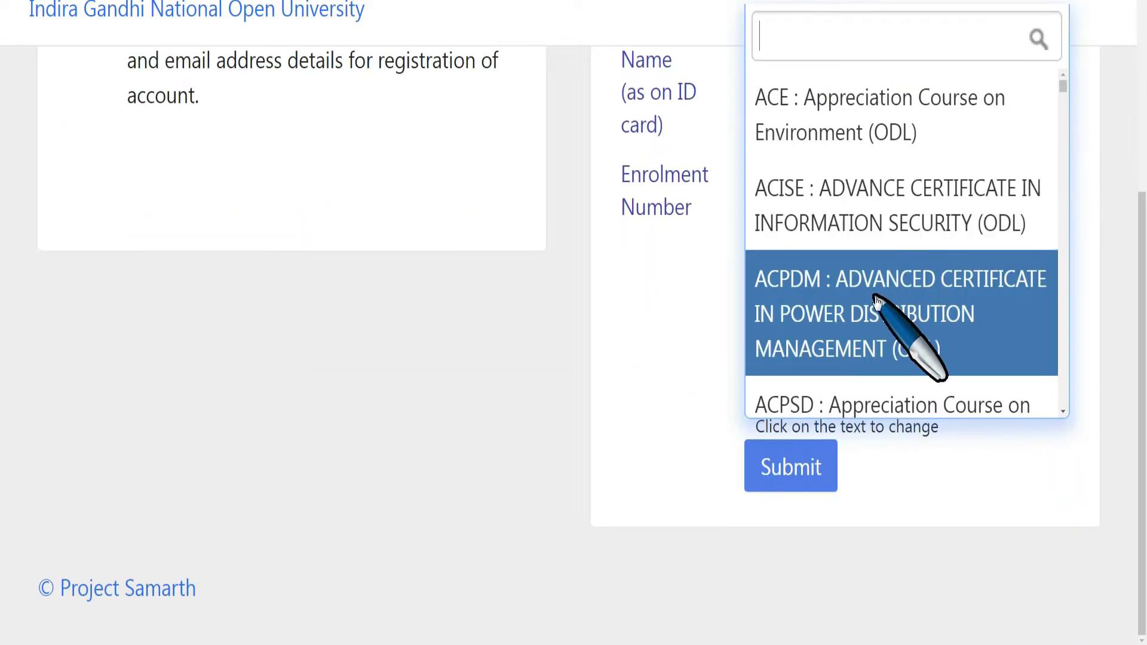
scroll(858, 332, "down", 5)
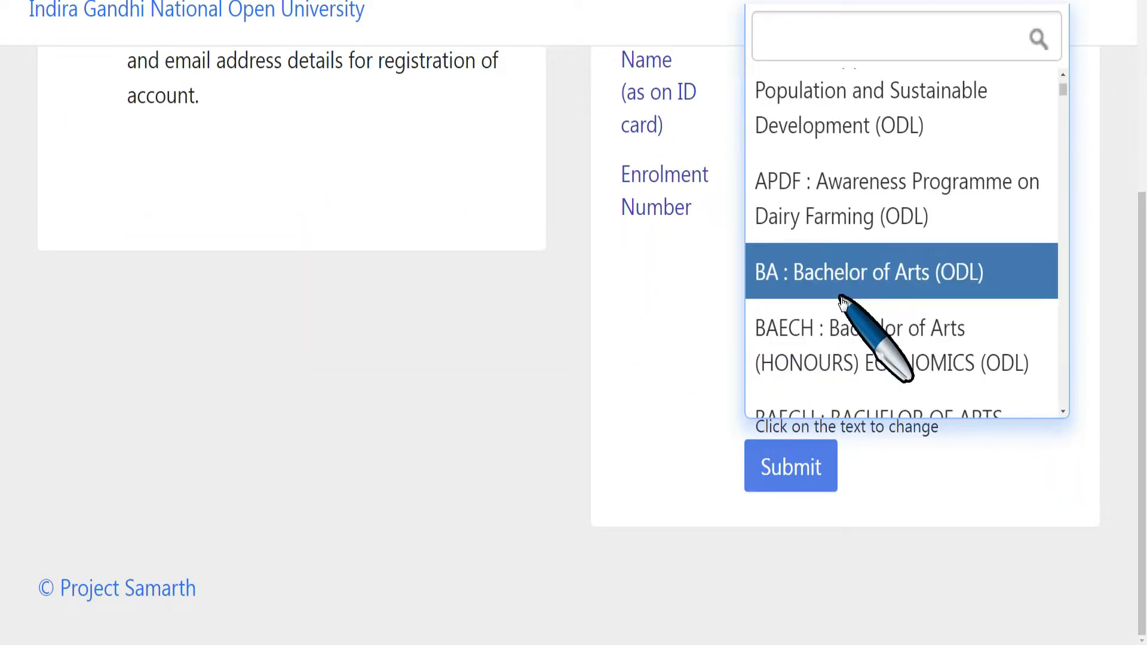
scroll(842, 305, "down", 4)
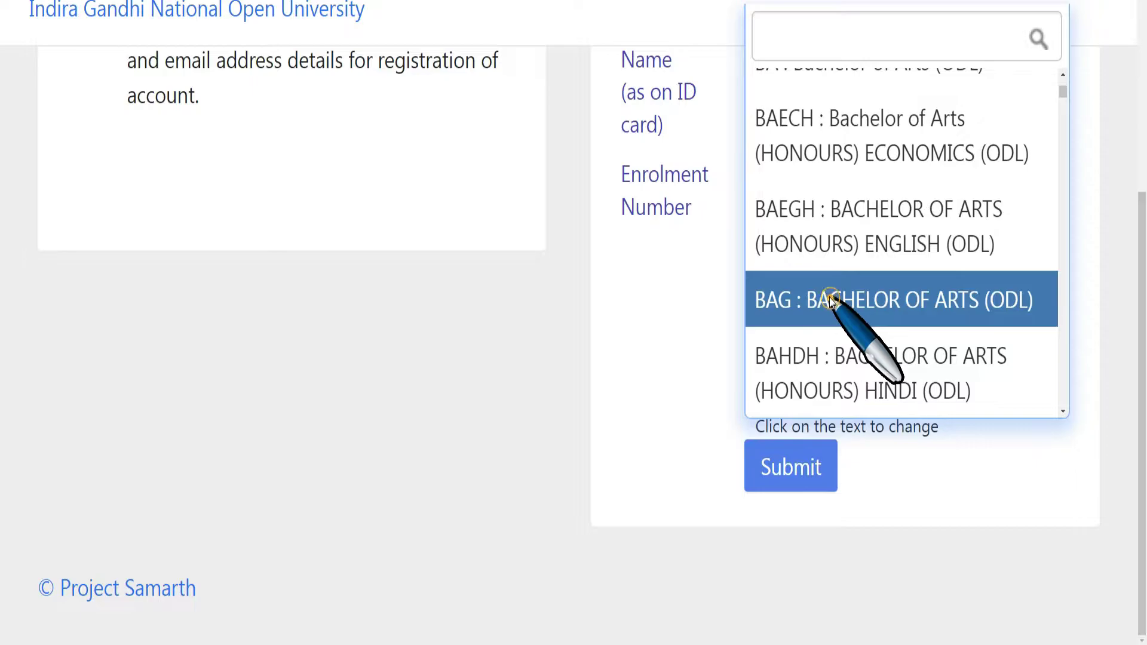
left_click(839, 304)
scroll(835, 290, "up", 4)
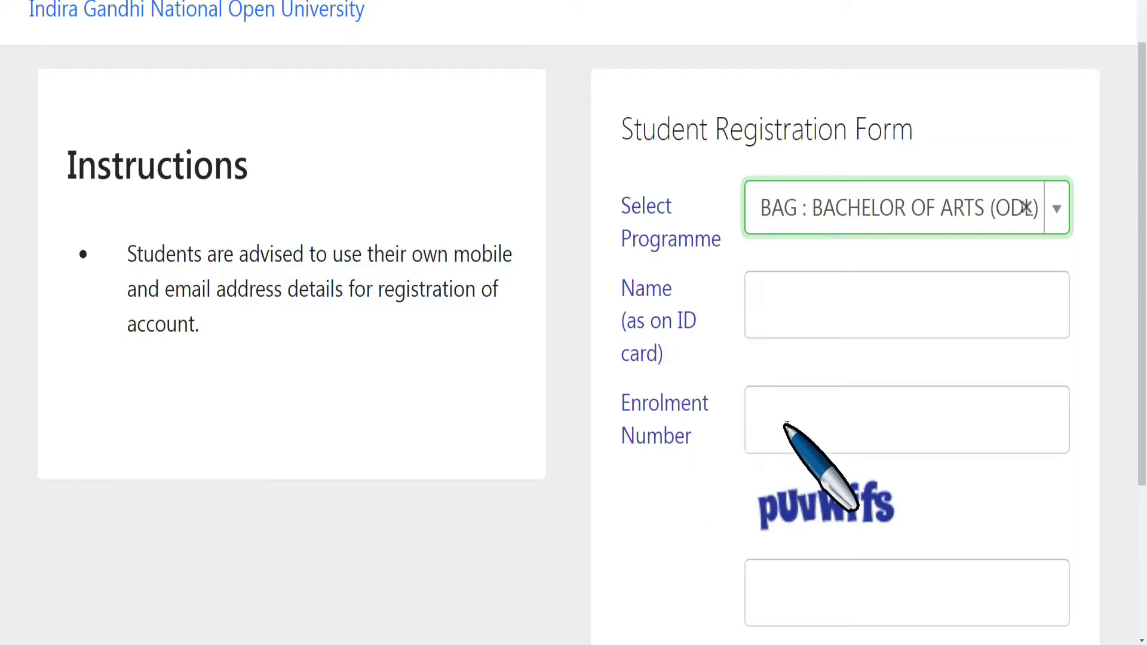
scroll(784, 426, "down", 2)
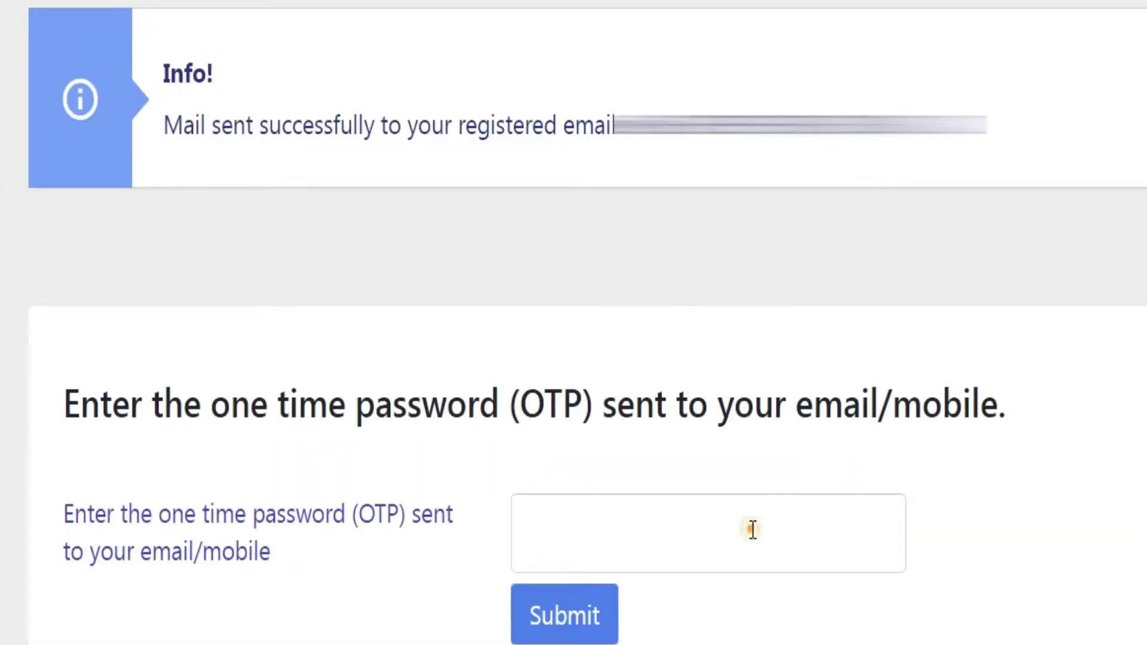
Verify the new account with the one-time code sent by email
left_click(751, 528)
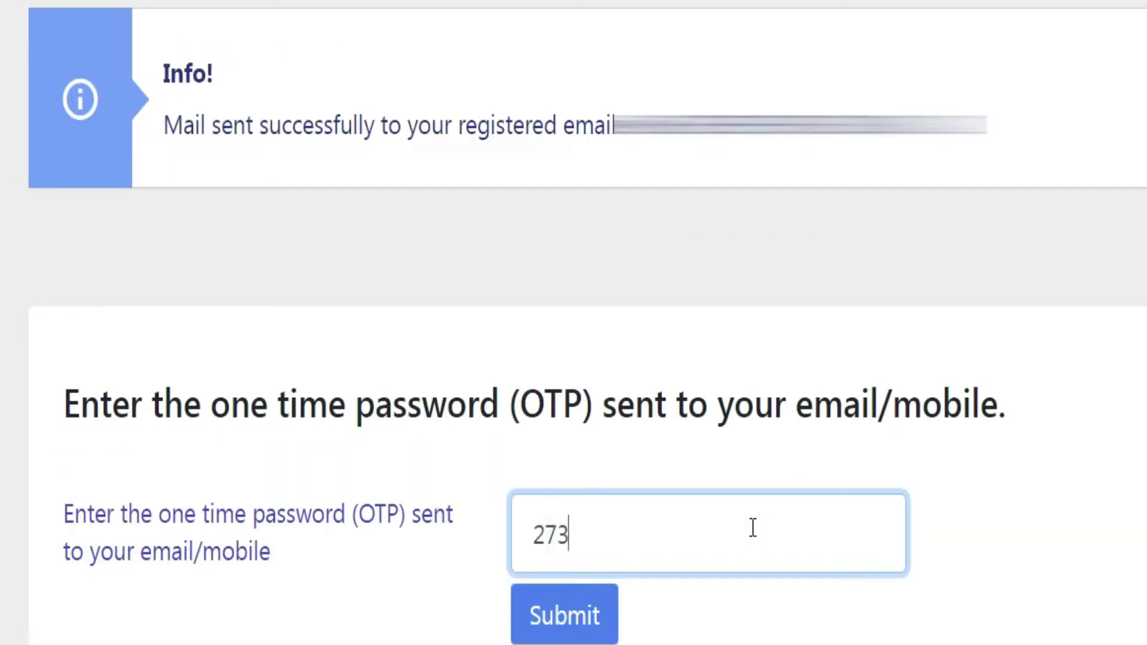
left_click(577, 626)
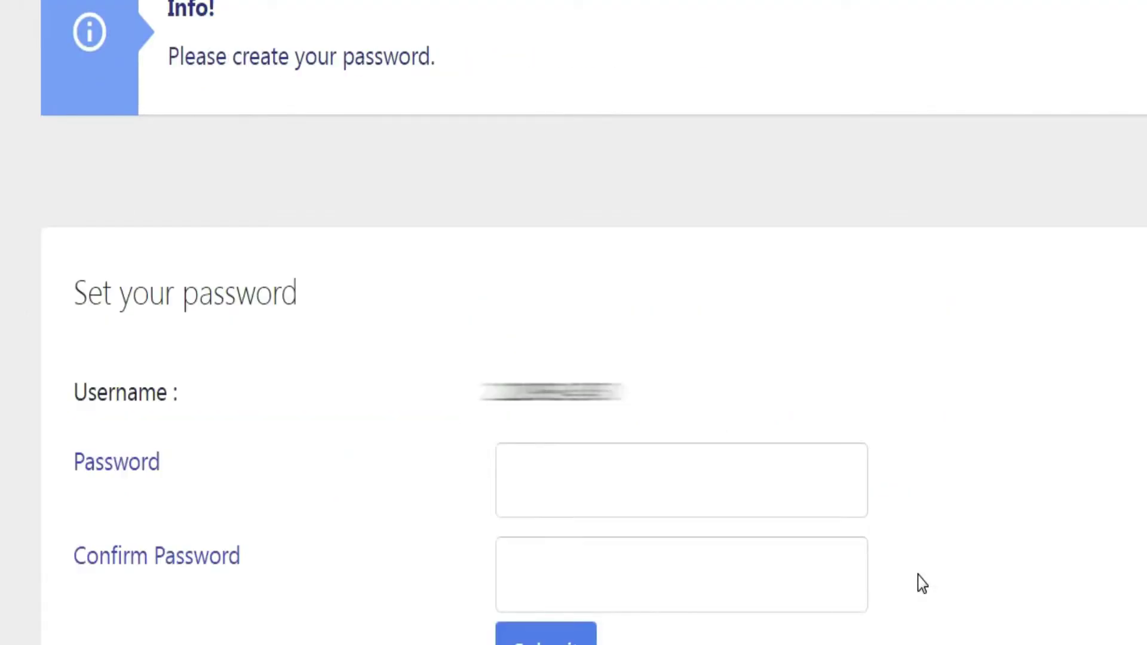
Set and confirm the account password, then enter the username on Sign In
left_click(714, 476)
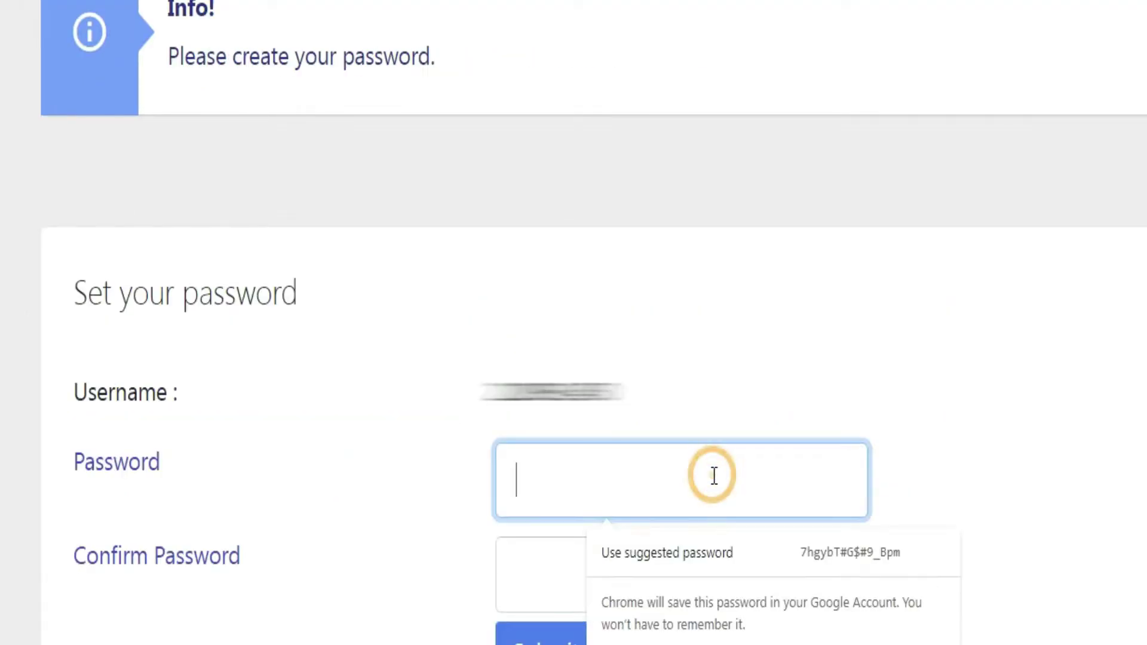
type("Pass")
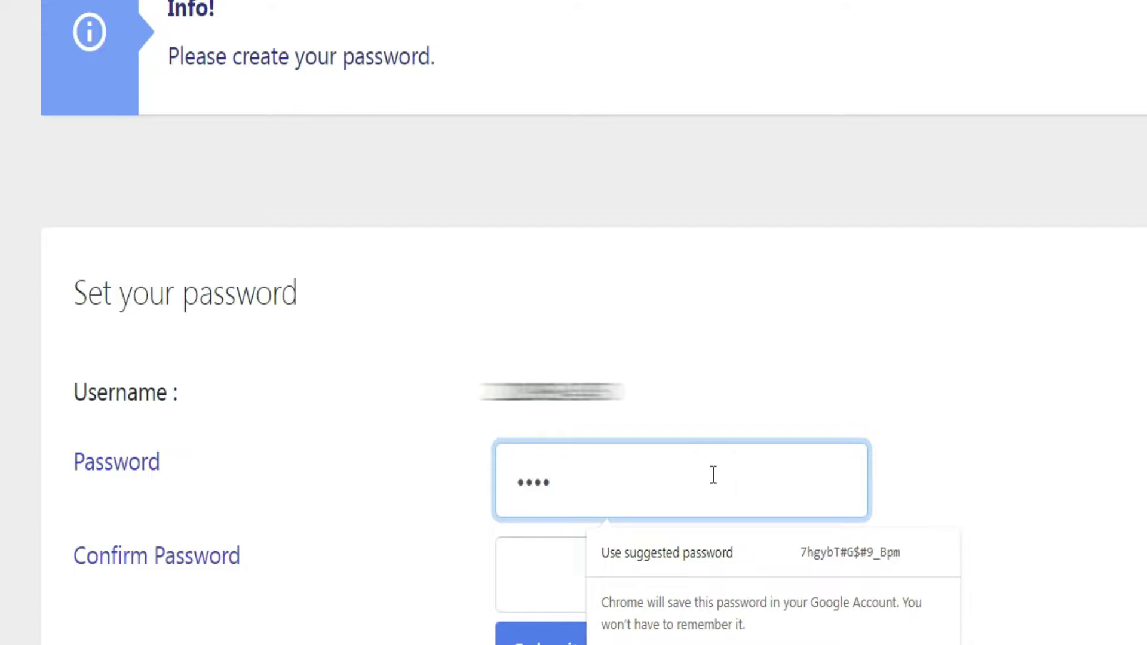
type("word")
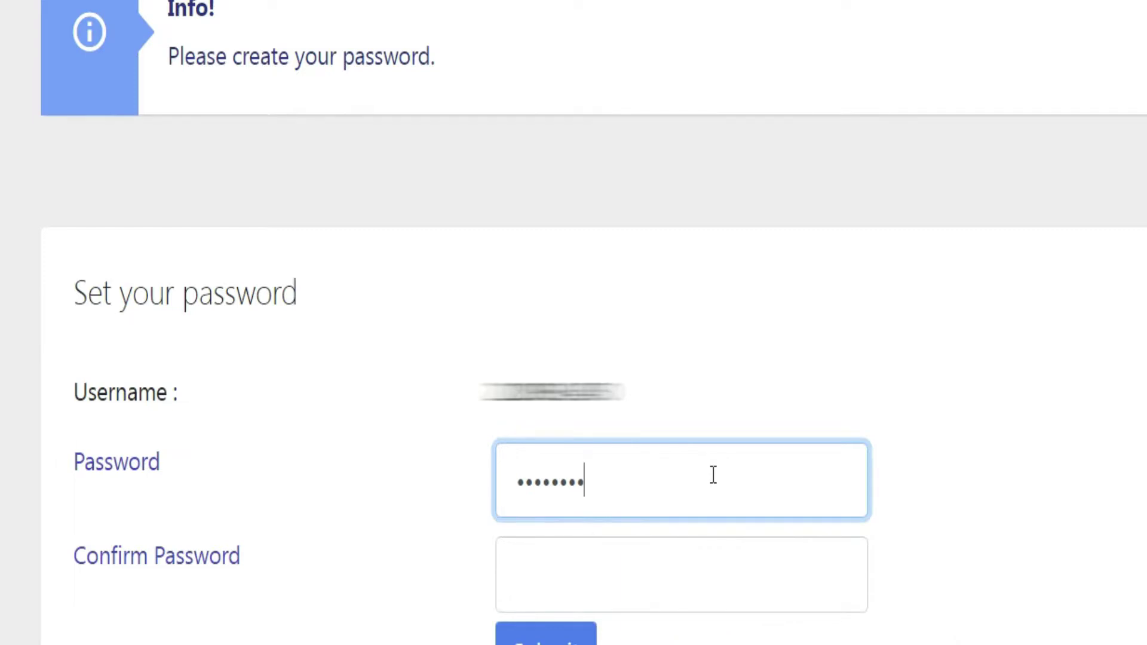
key("Tab")
type("password")
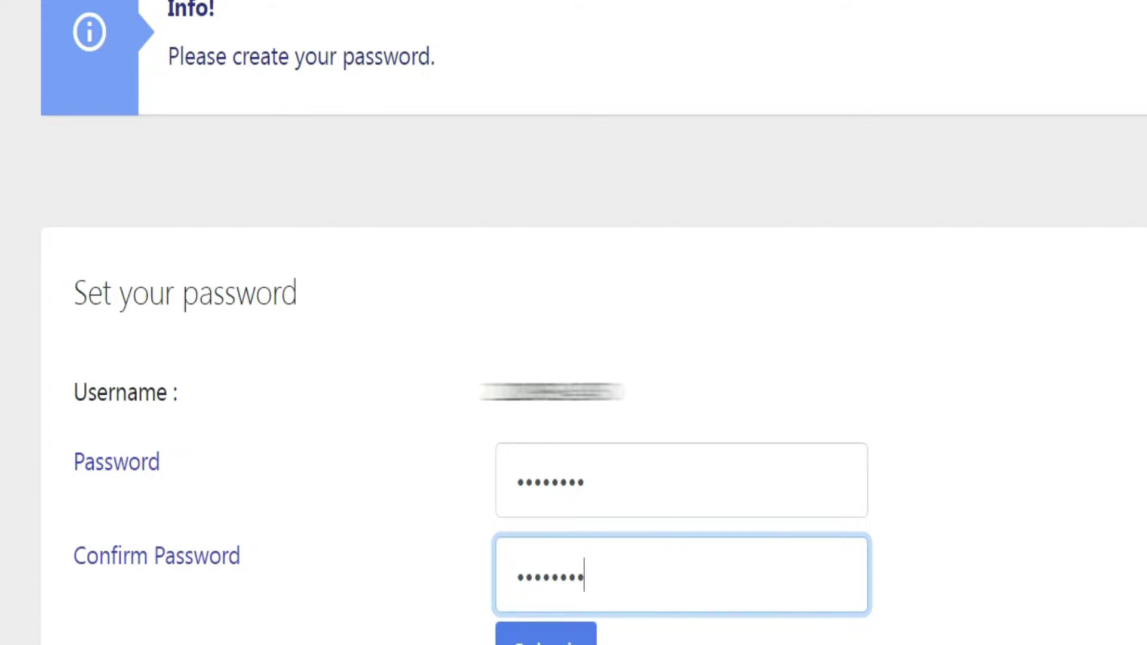
left_click(583, 632)
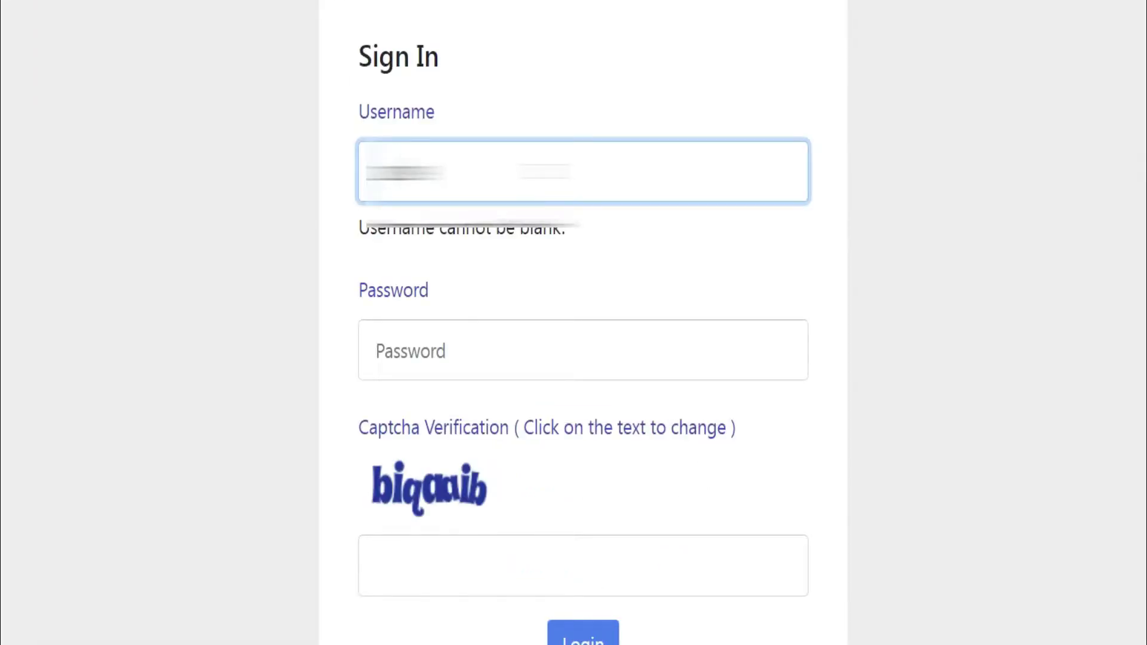
Log in with the account password and the displayed captcha text
key("Tab")
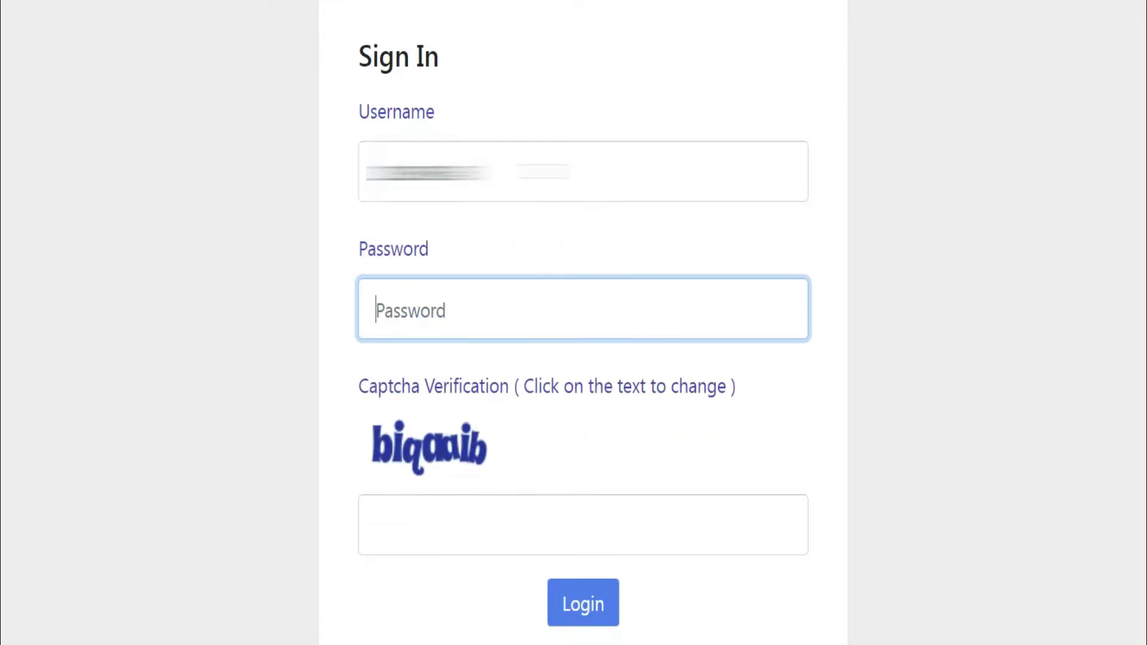
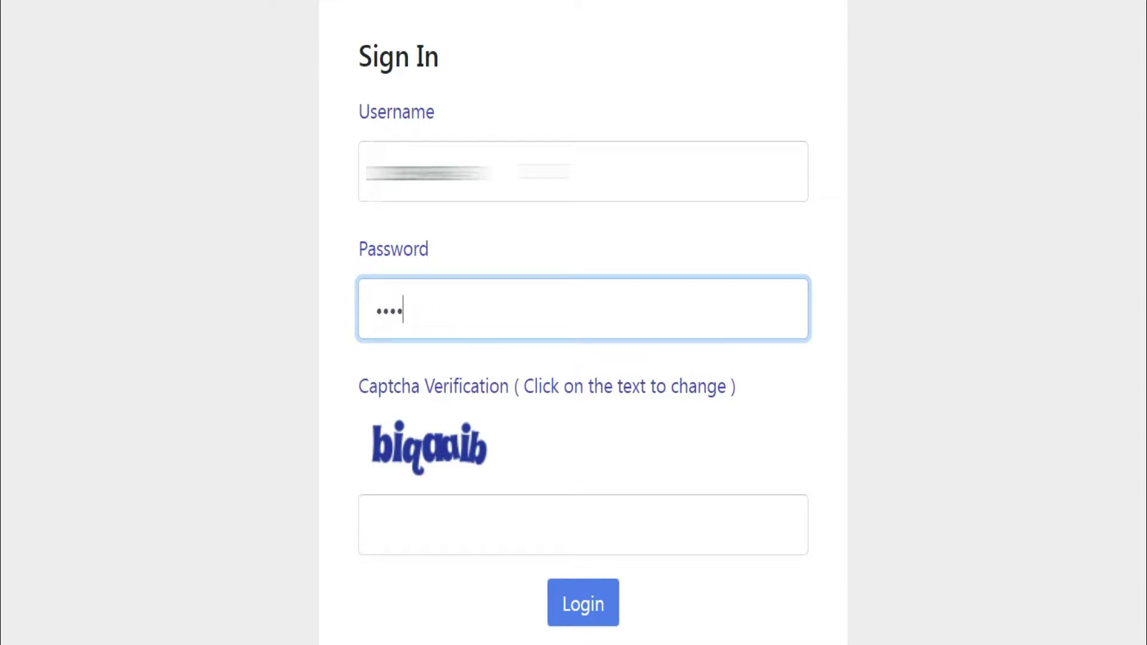
key("Tab")
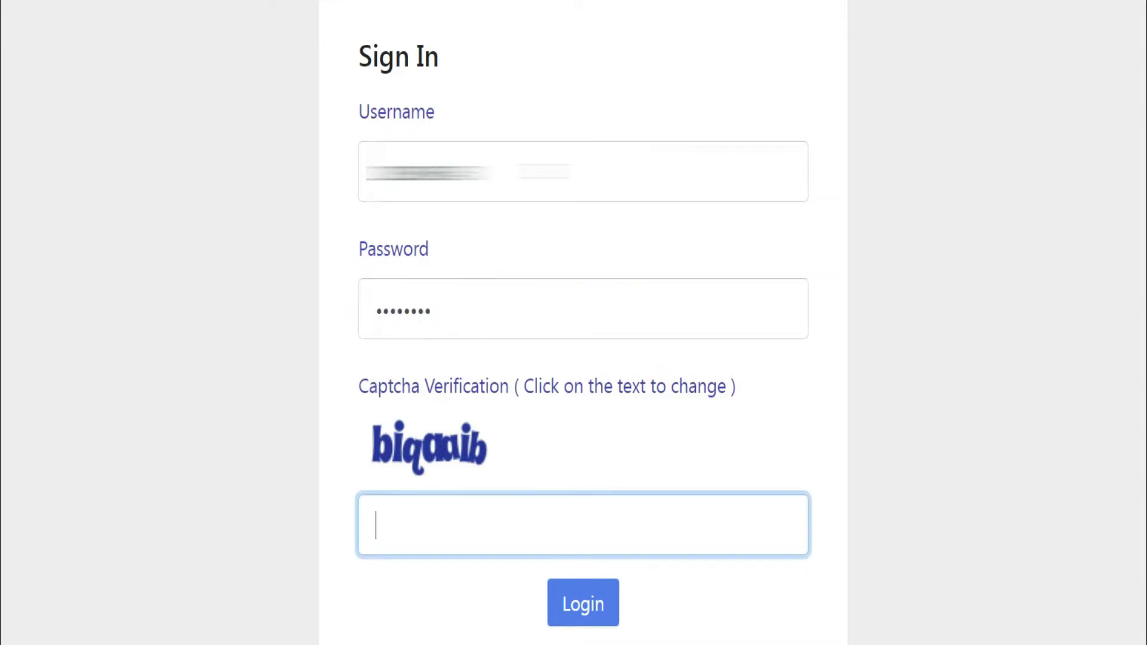
type("biqaaib")
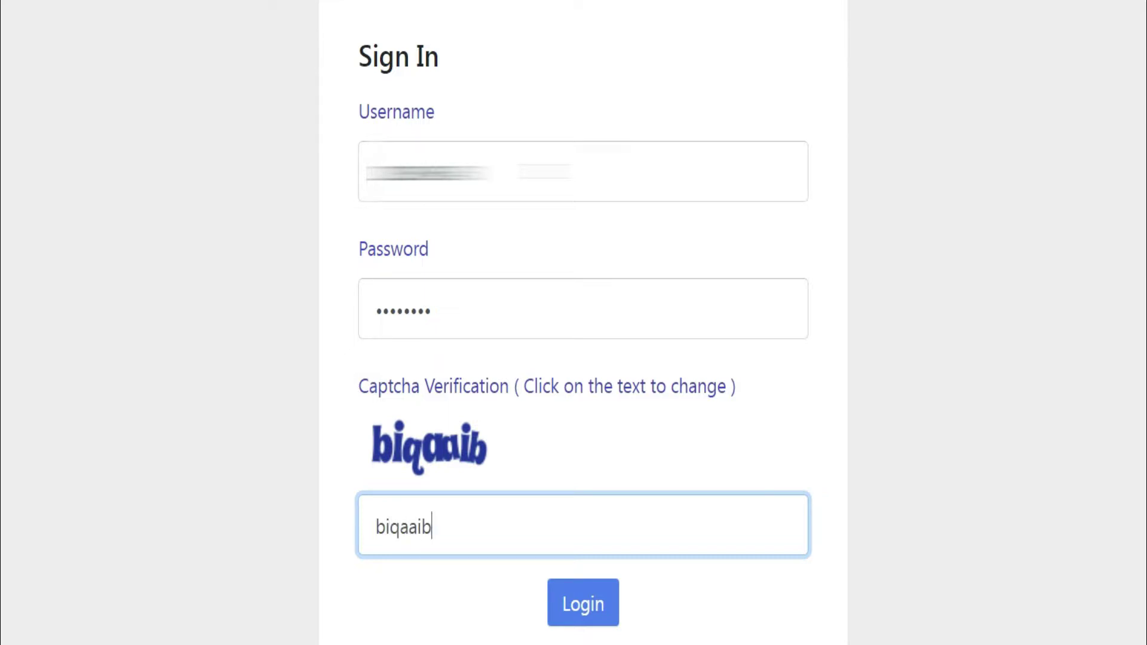
left_click(587, 614)
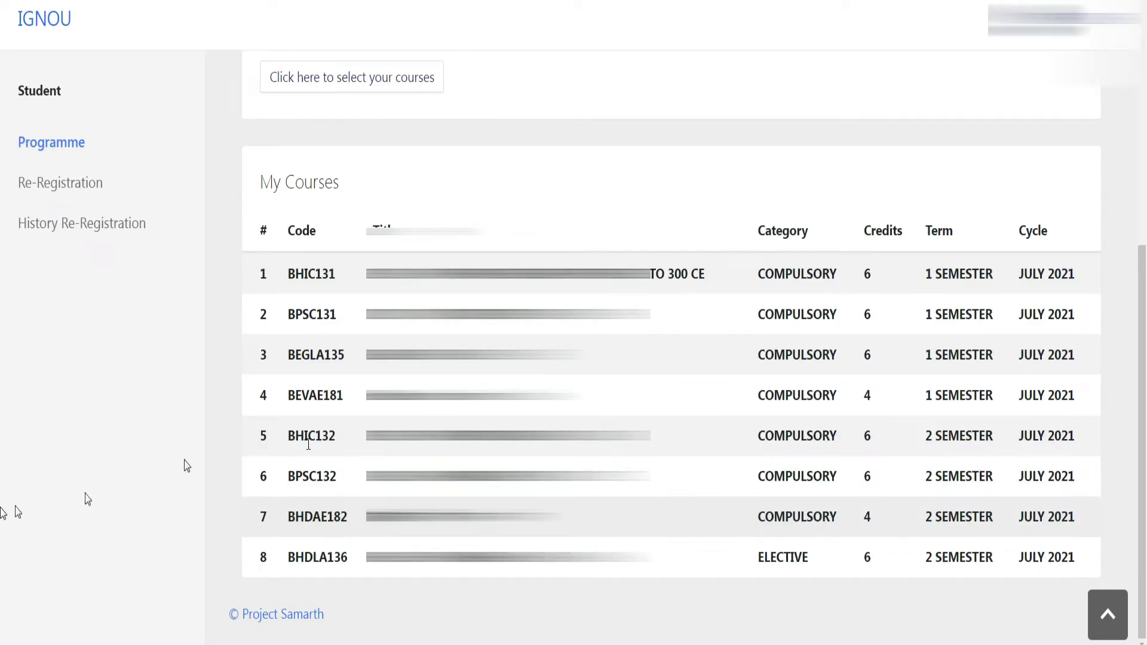
From Re-Registration, open course selection and pick option 1 for digital study material
left_click(83, 184)
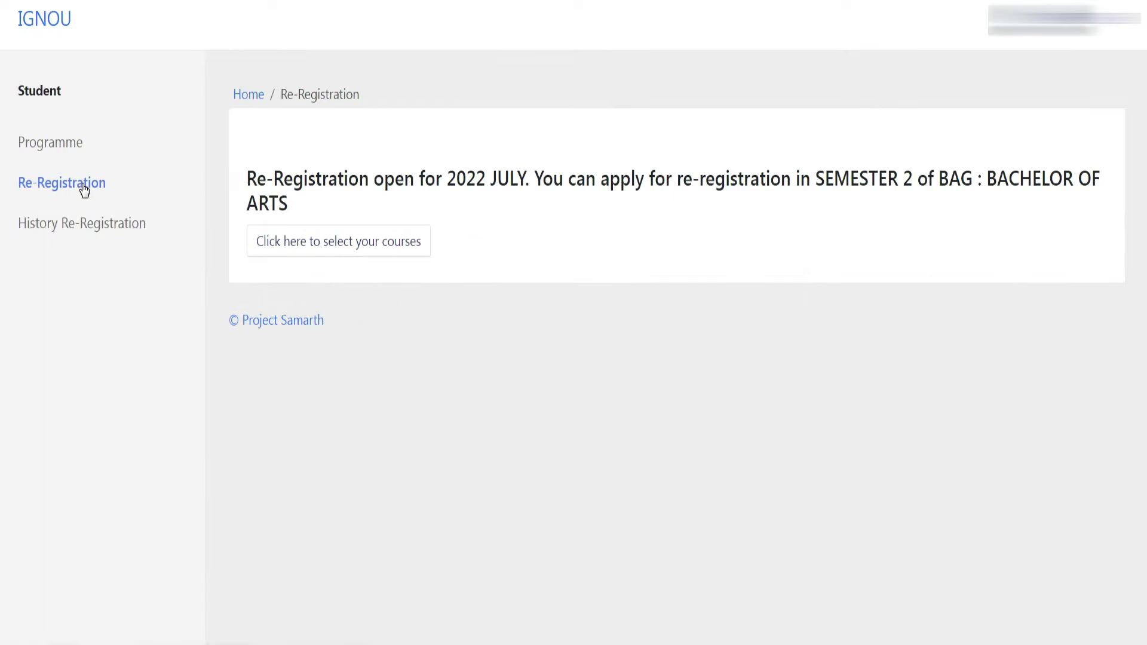
left_click(346, 245)
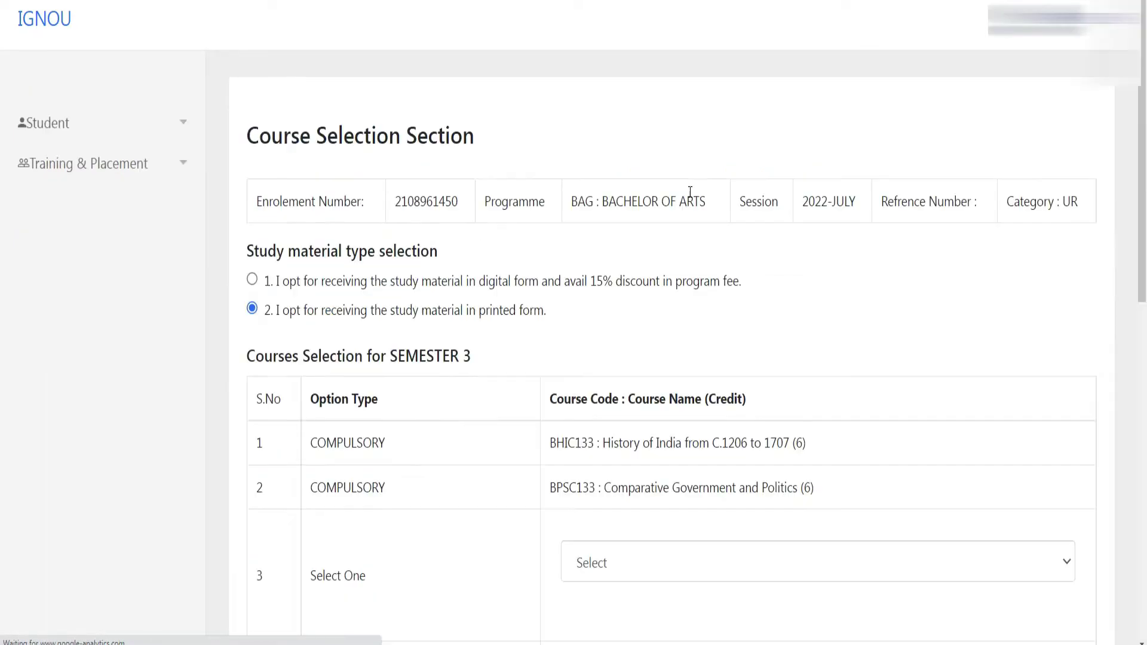
scroll(690, 191, "down", 2)
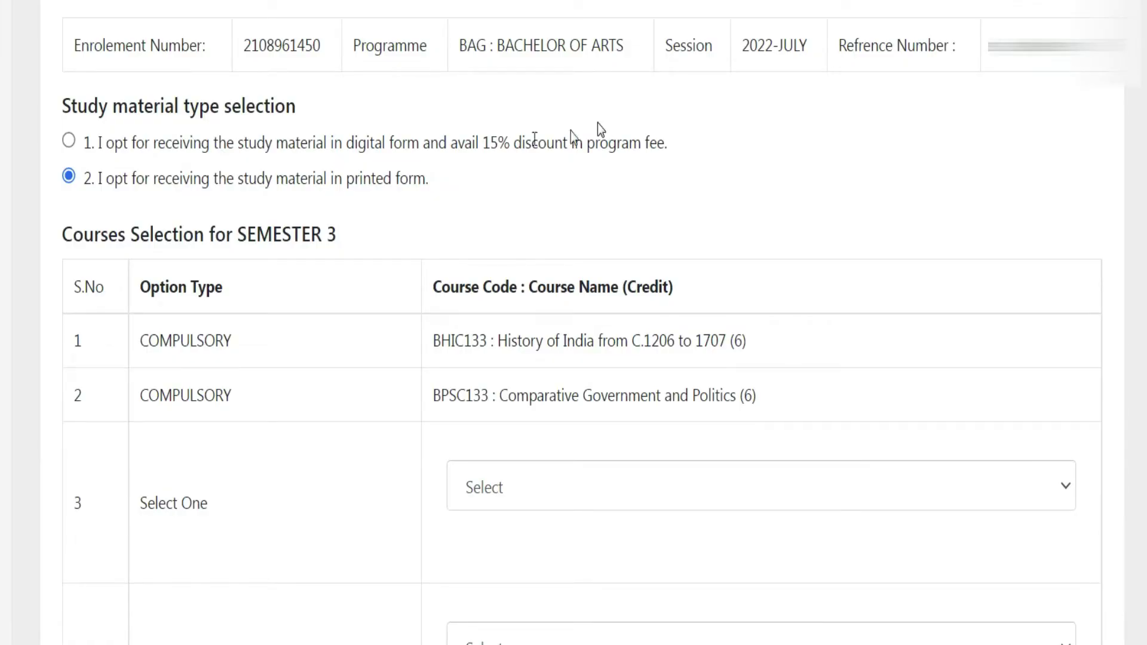
left_click(69, 140)
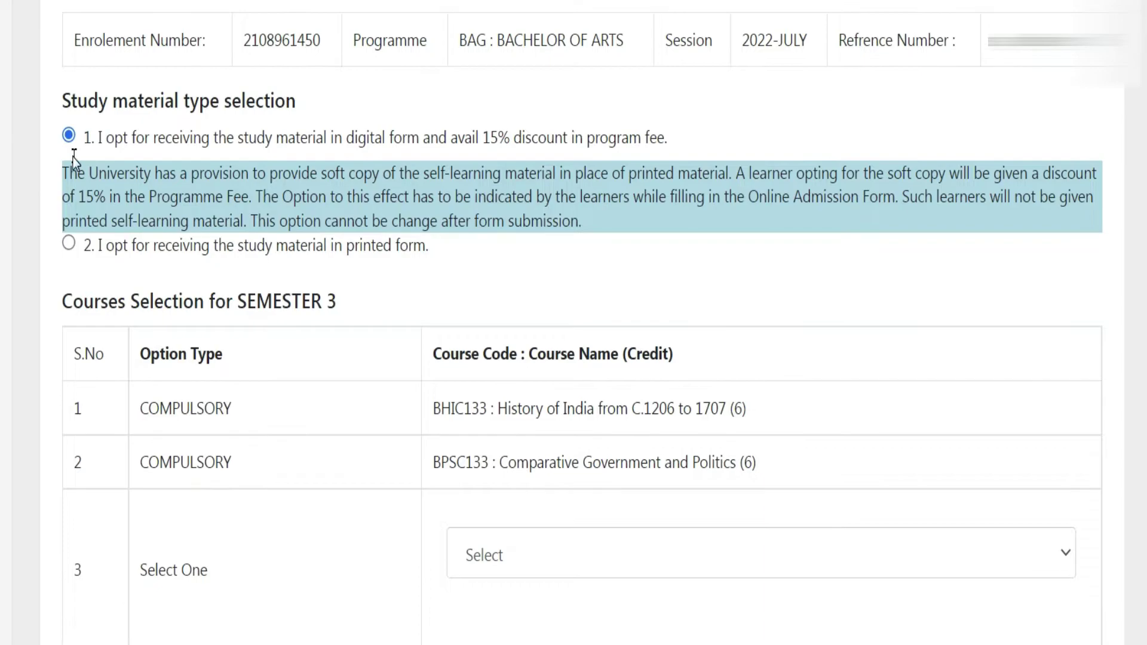
scroll(74, 160, "down", 5)
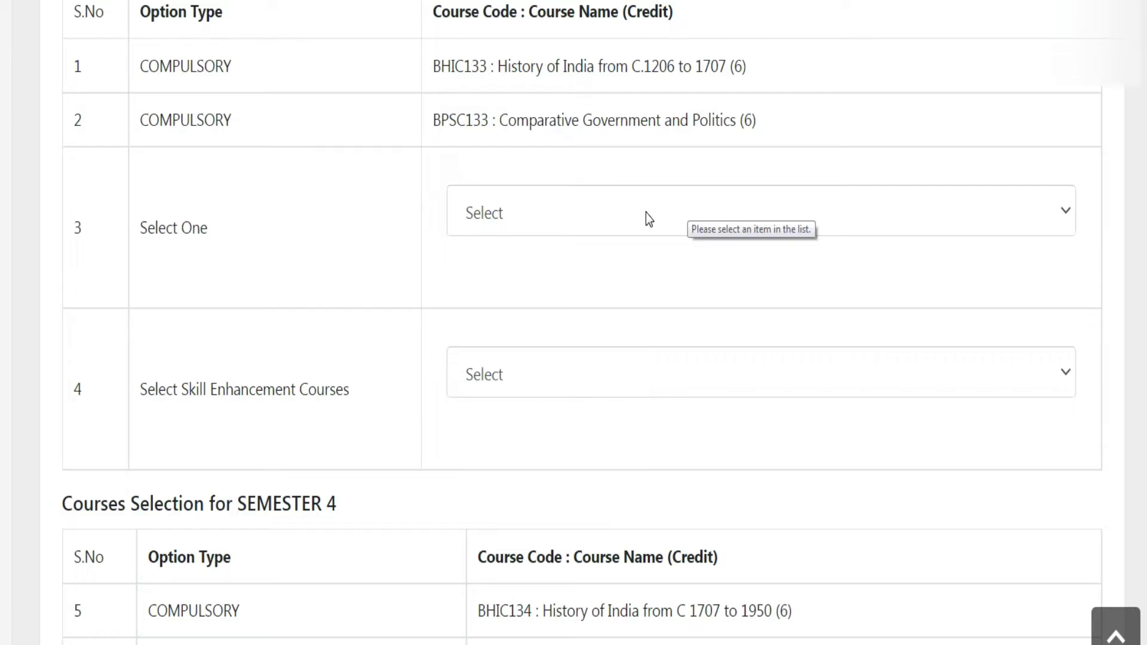
scroll(647, 213, "down", 5)
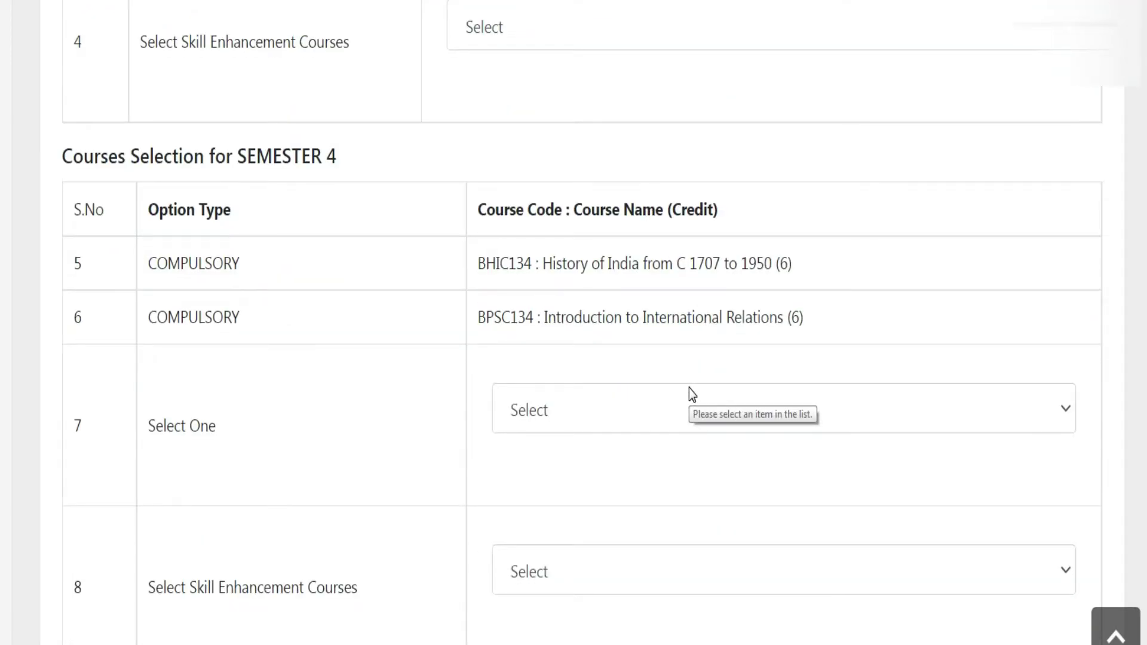
scroll(689, 389, "down", 3)
scroll(690, 388, "up", 8)
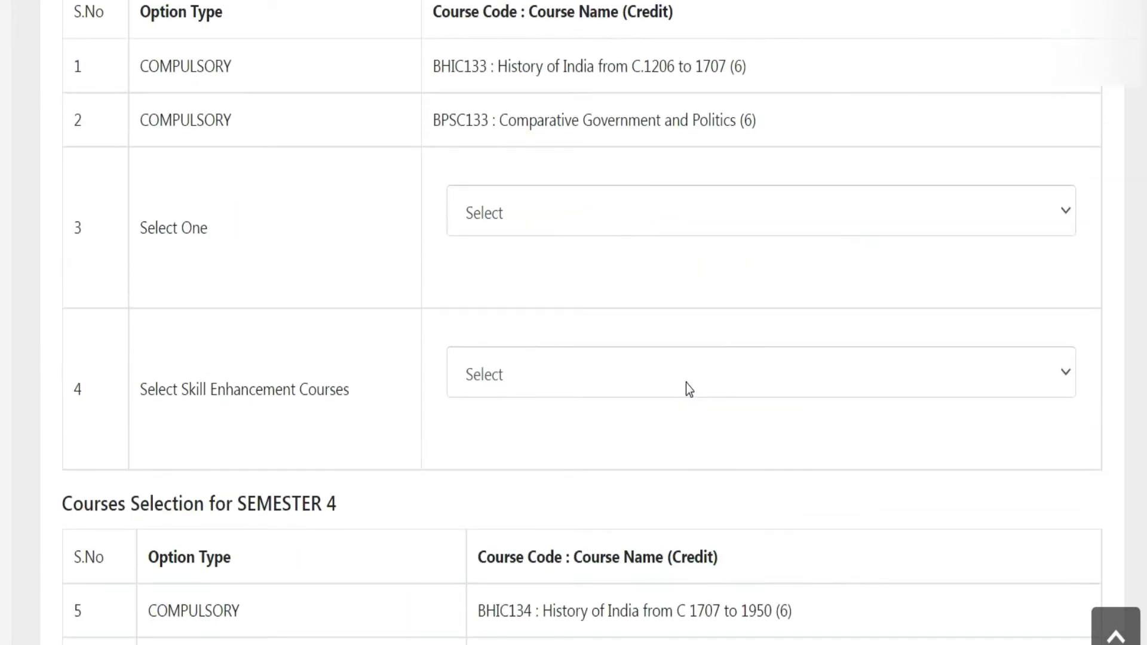
Choose Hindi Bhasha, BHDS183, BHDLA138 and BHDS184 RADIO LEKHAN, then submit the selection
left_click(500, 192)
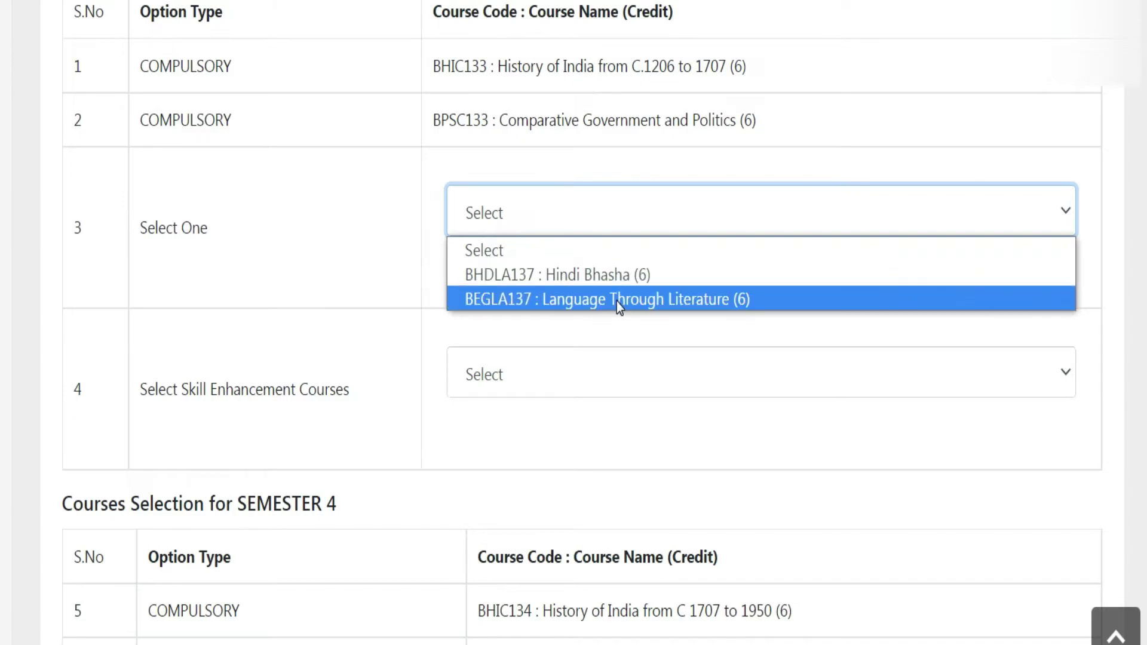
left_click(595, 273)
scroll(615, 302, "down", 3)
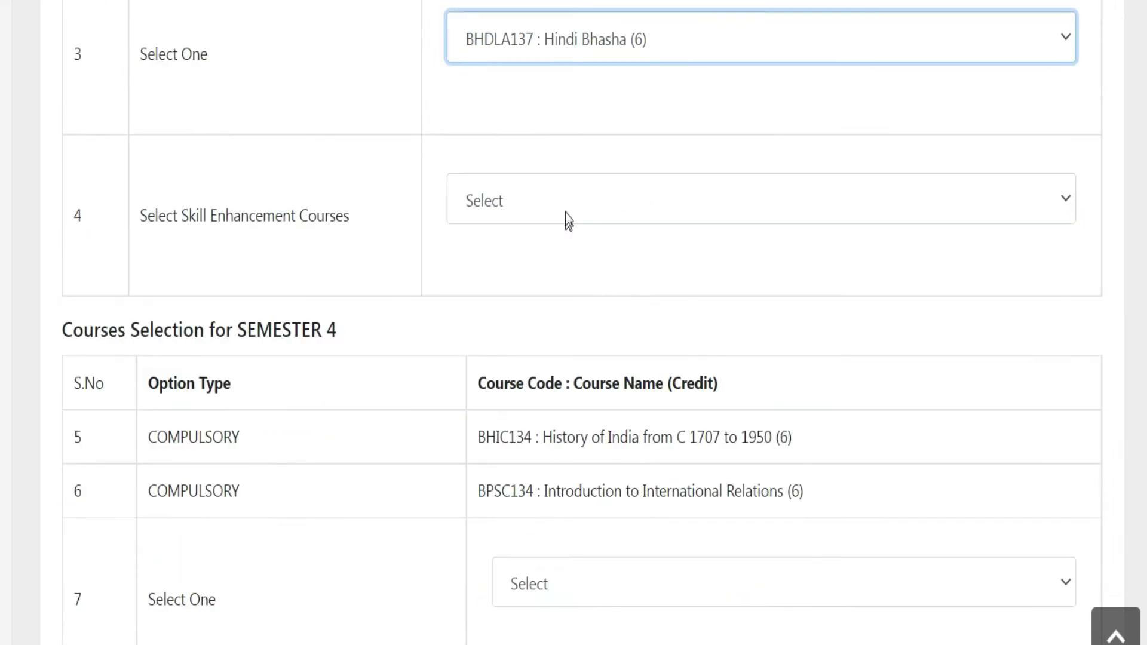
left_click(560, 200)
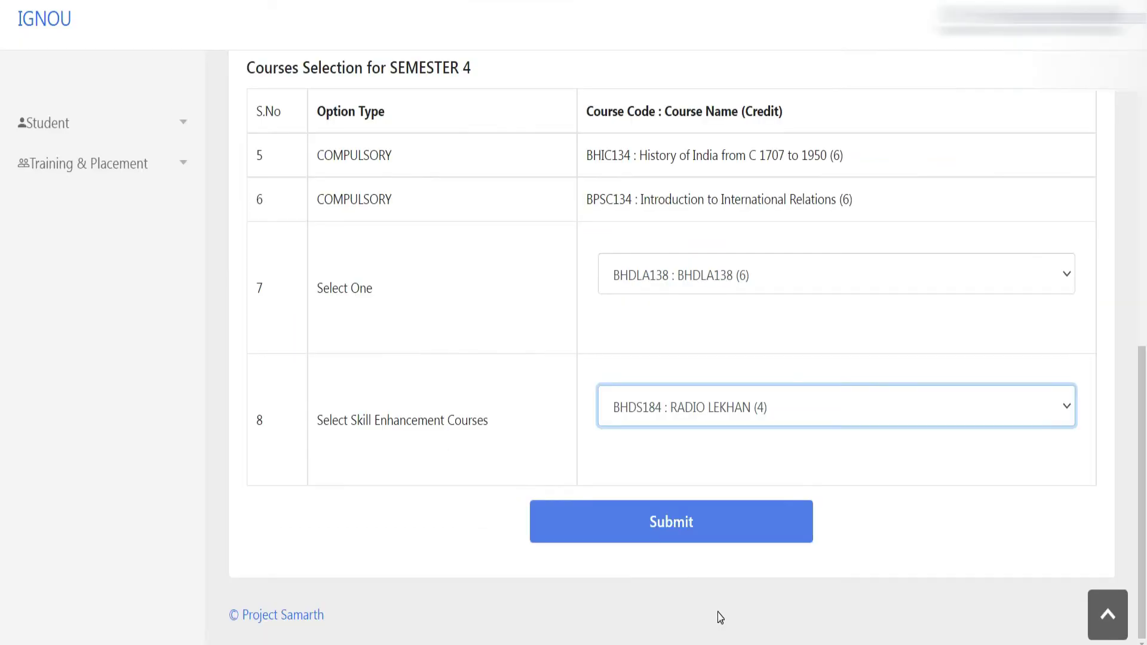
left_click(716, 610)
left_click(676, 540)
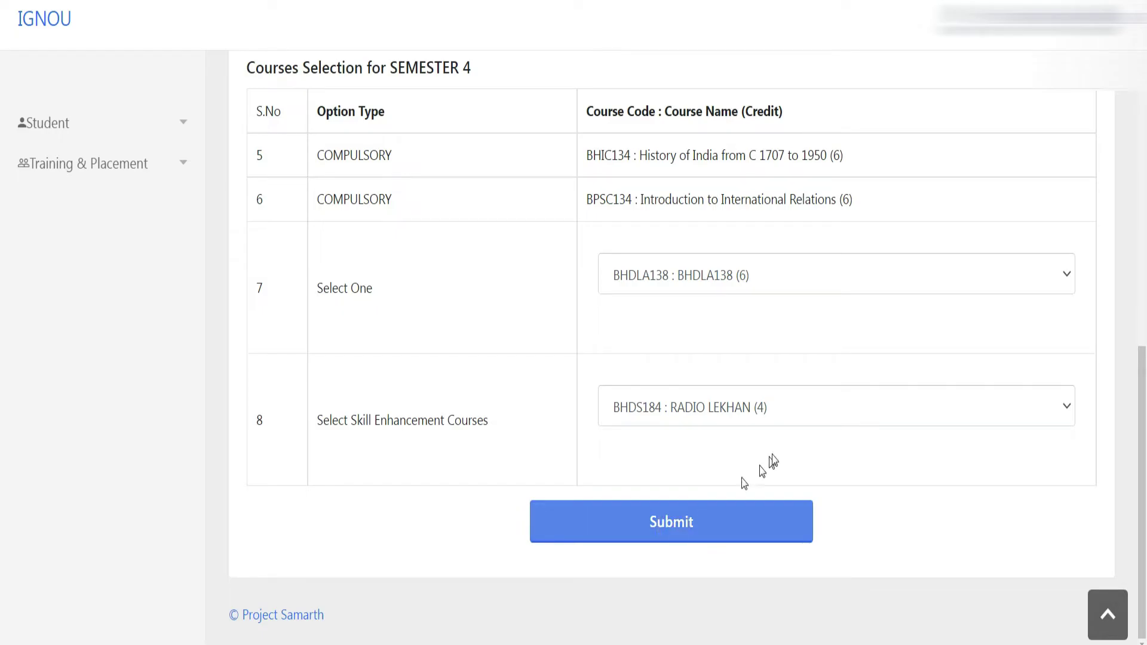
Review the 44-credit selection and 2975.00 INR fee after 525.00 discount, then pay via Gateway I
scroll(776, 456, "down", 3)
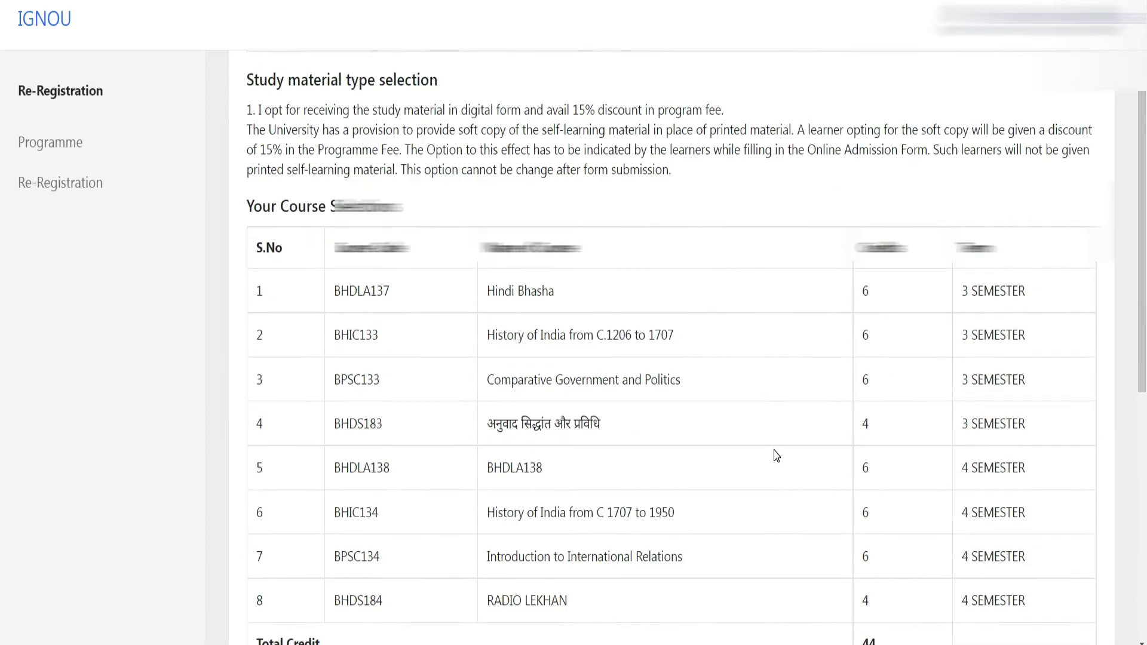
scroll(776, 456, "down", 2)
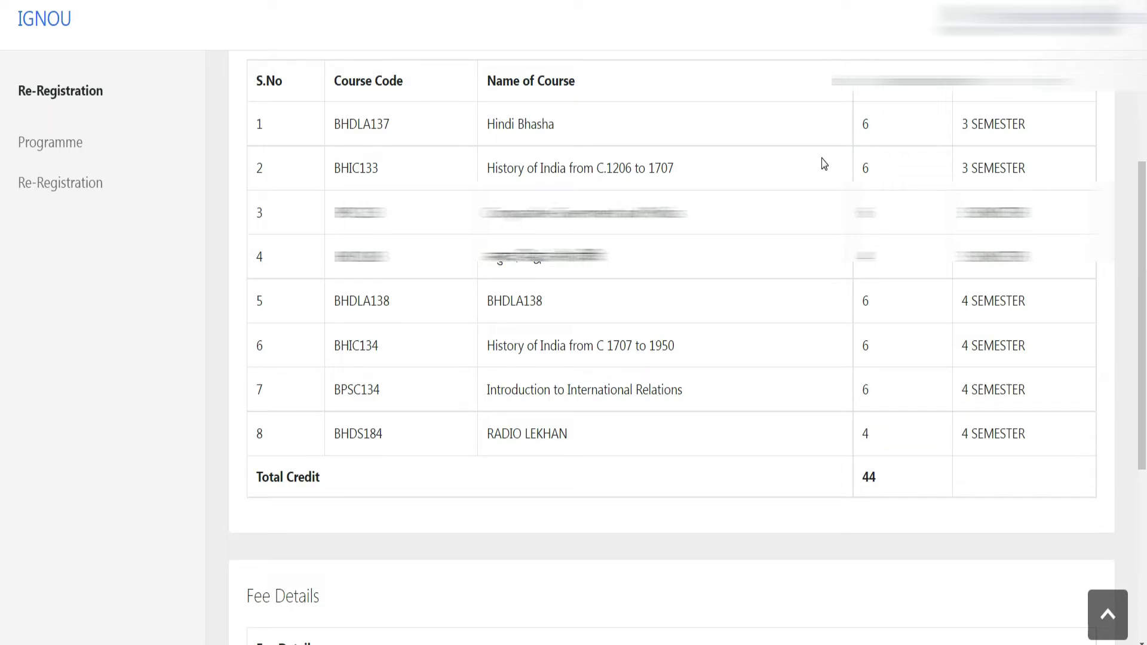
left_click_drag(511, 214, 663, 220)
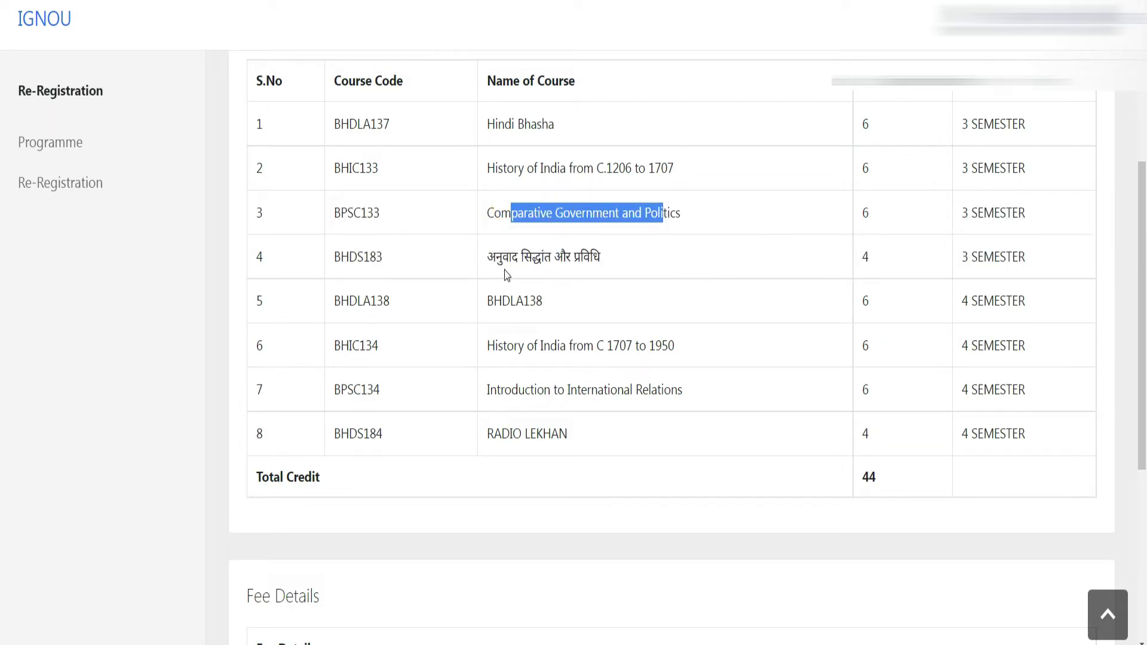
double_click(487, 258)
triple_click(526, 434)
scroll(738, 519, "down", 5)
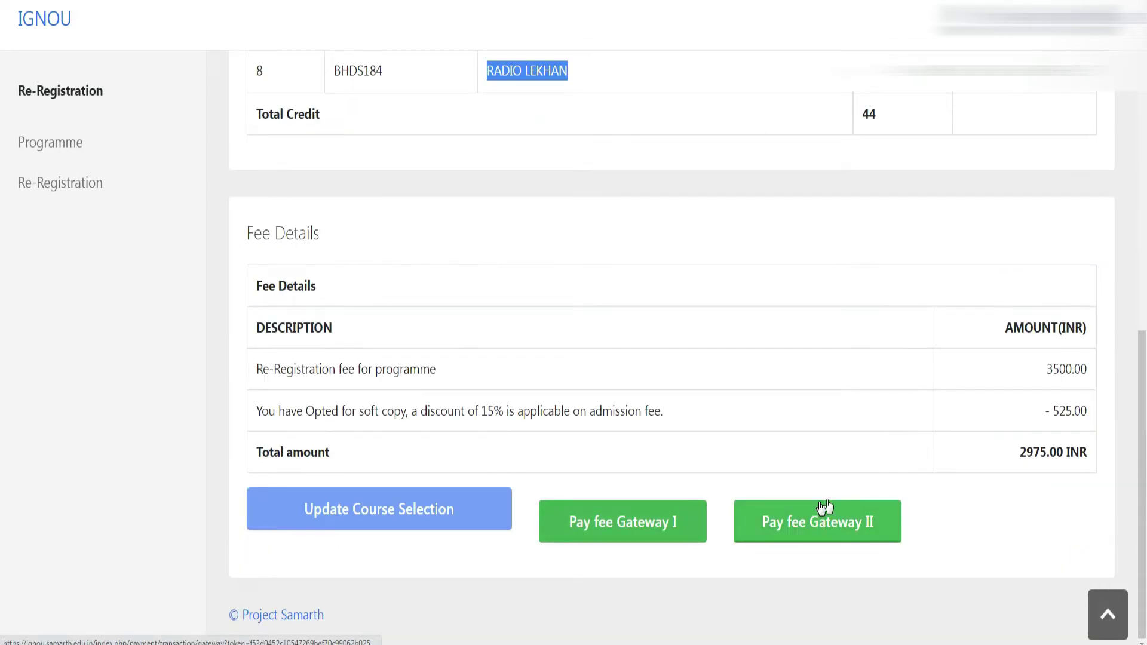
left_click_drag(1011, 460, 1095, 475)
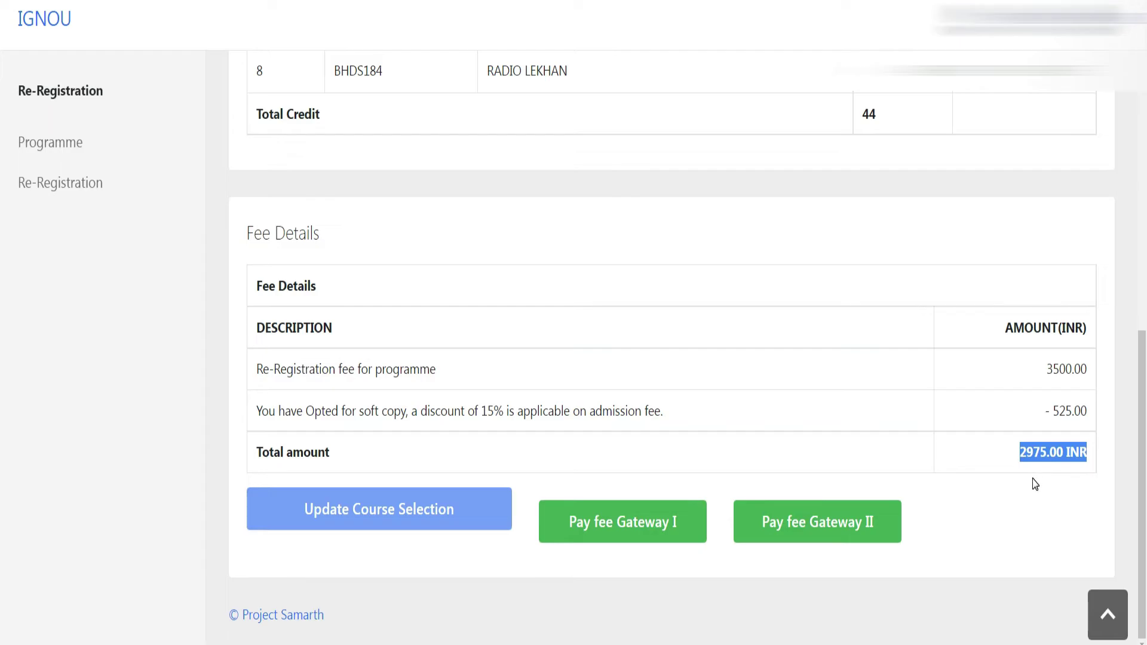
left_click(1033, 416)
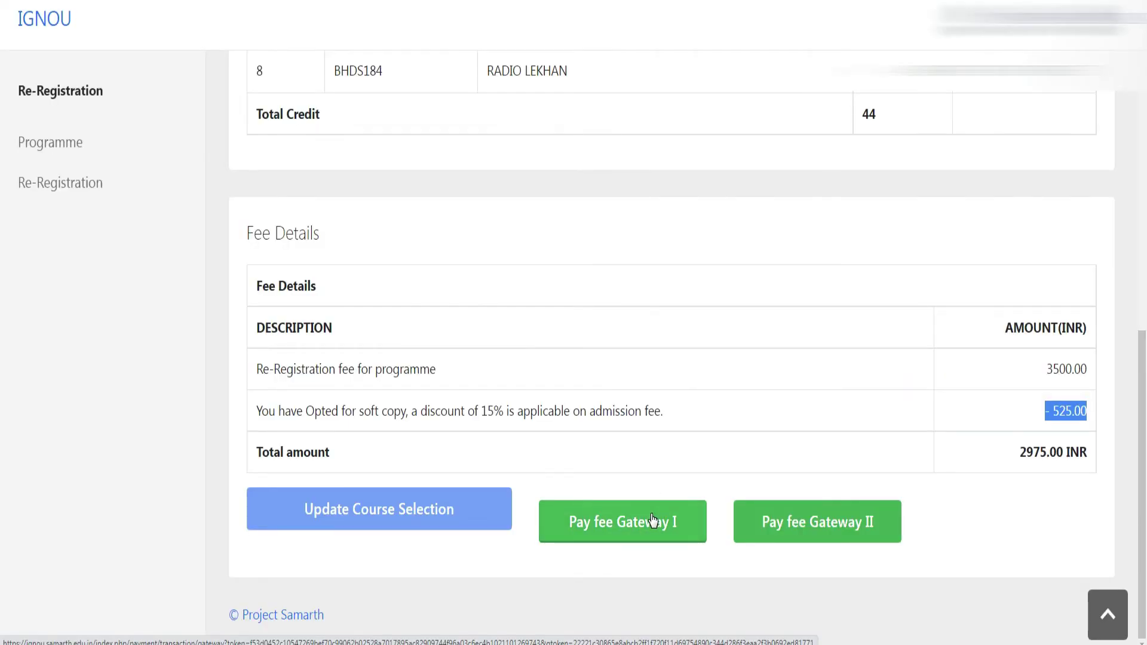
left_click(653, 520)
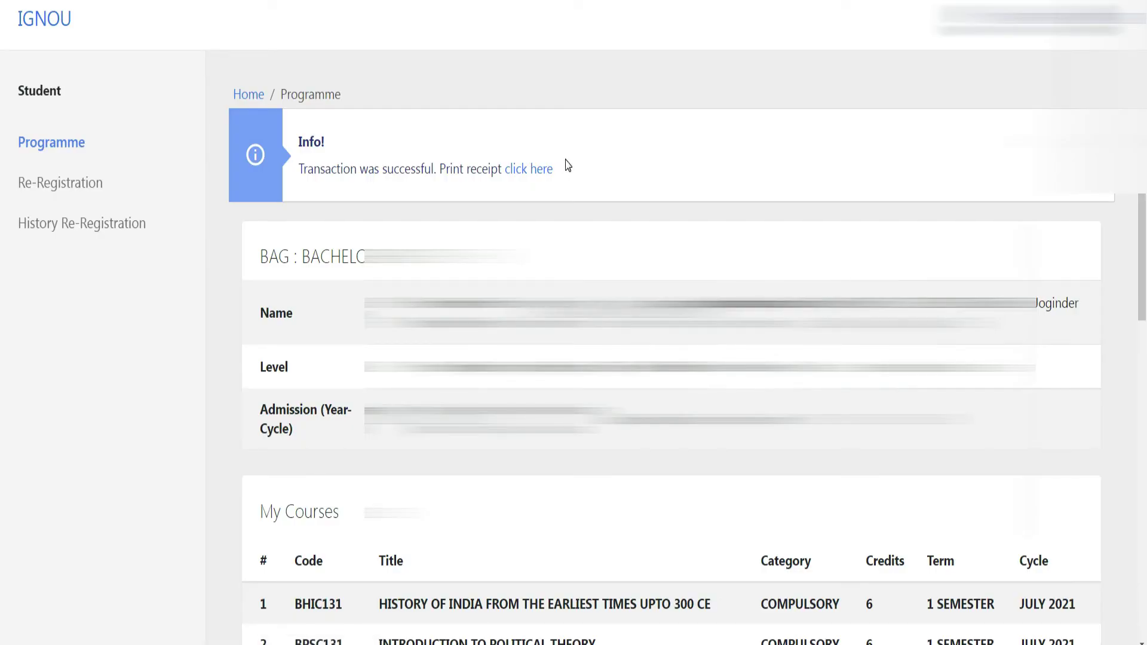
Open the 2022 July re-registration receipt from the Print receipt link
left_click(538, 173)
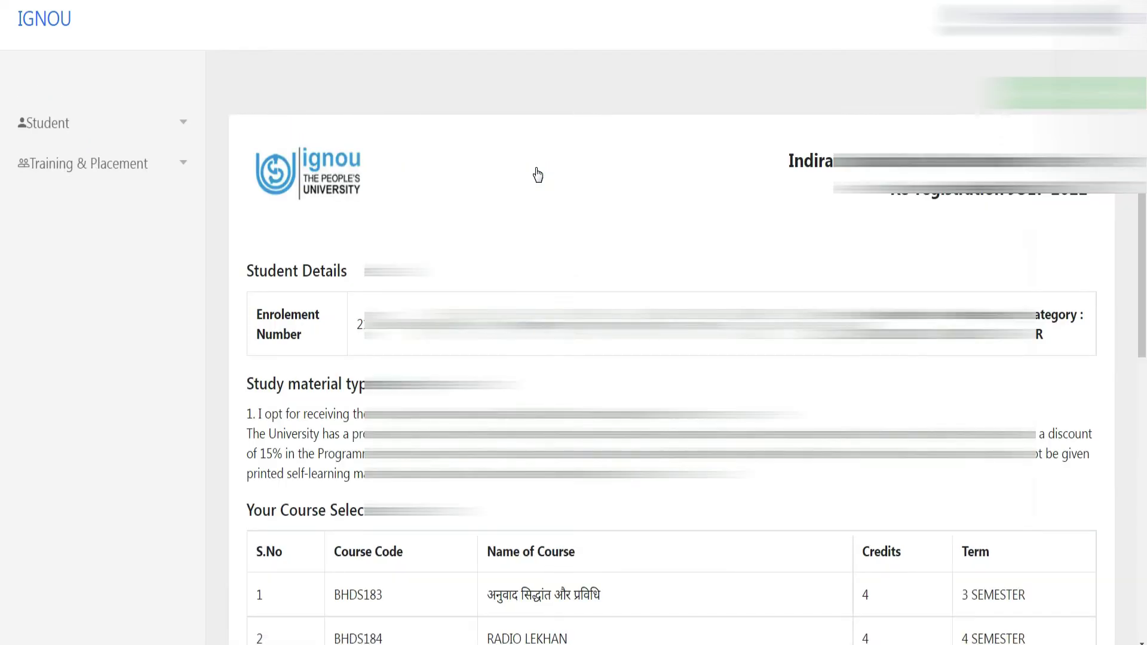